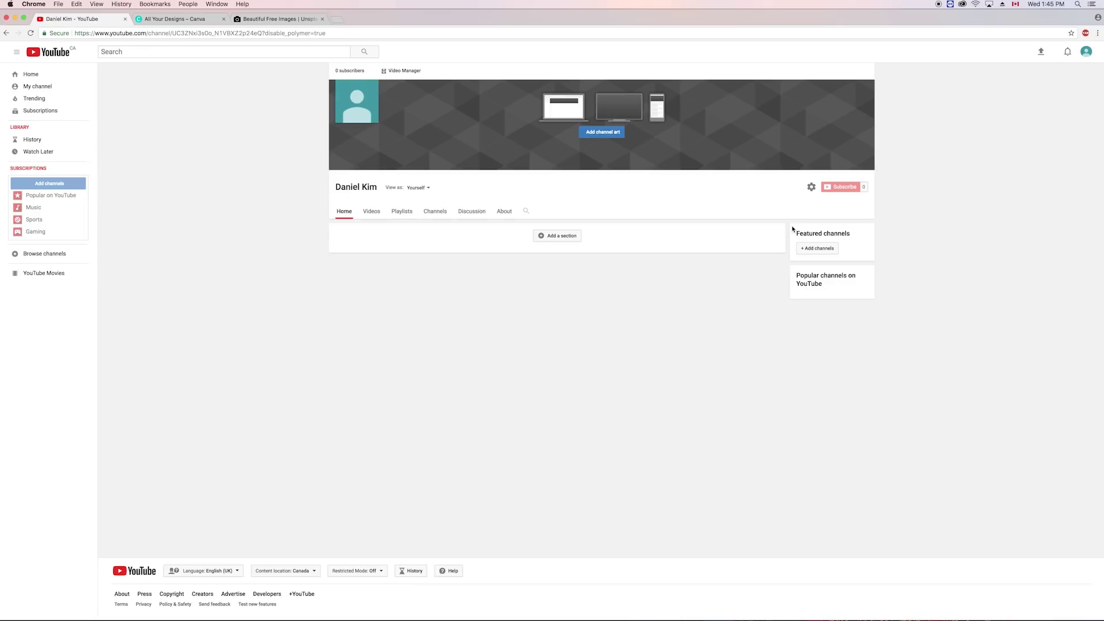
From Edit channel art's help guide, download Channel Art Templates.zip under Image size & file guidelines
{"action": "mouse_move", "coordinate": [846, 120]}
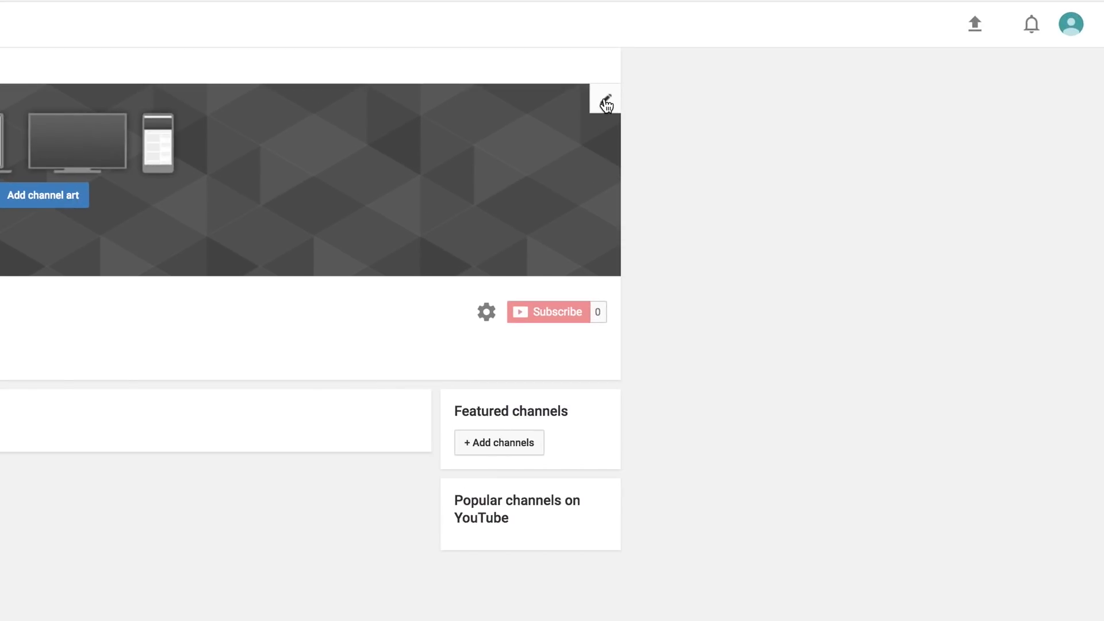
{"action": "left_click", "coordinate": [606, 104]}
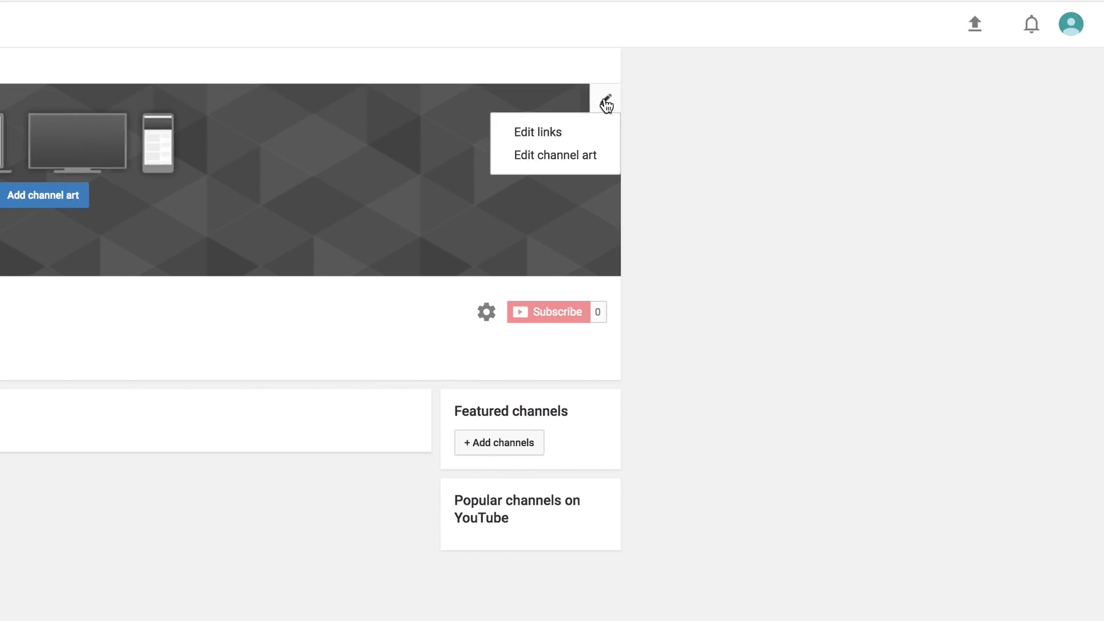
{"action": "left_click", "coordinate": [580, 157]}
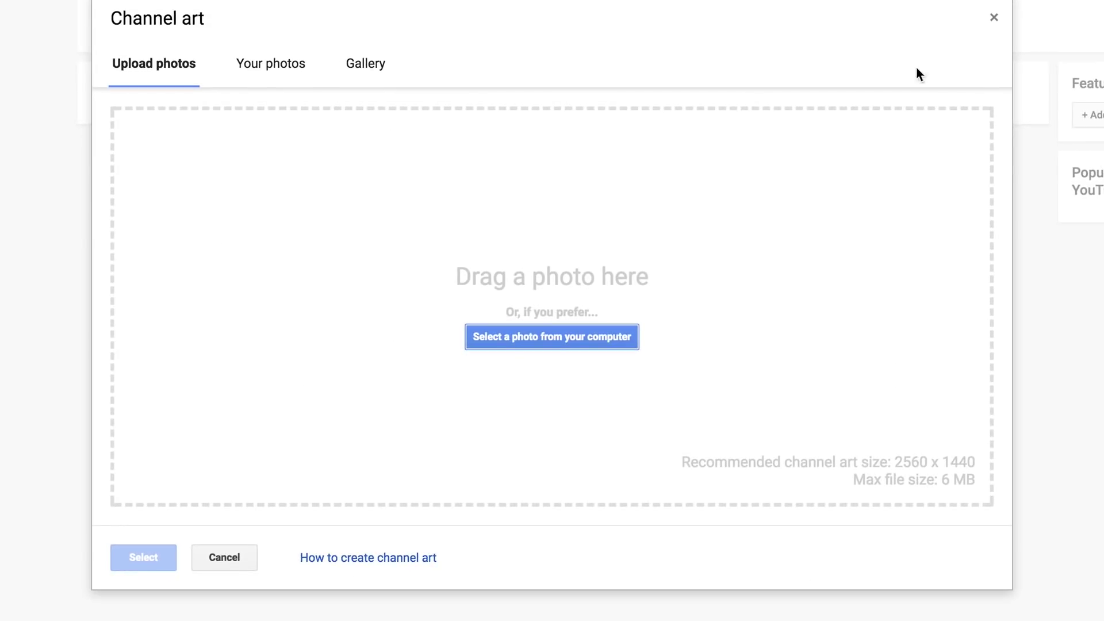
{"action": "left_click", "coordinate": [412, 560]}
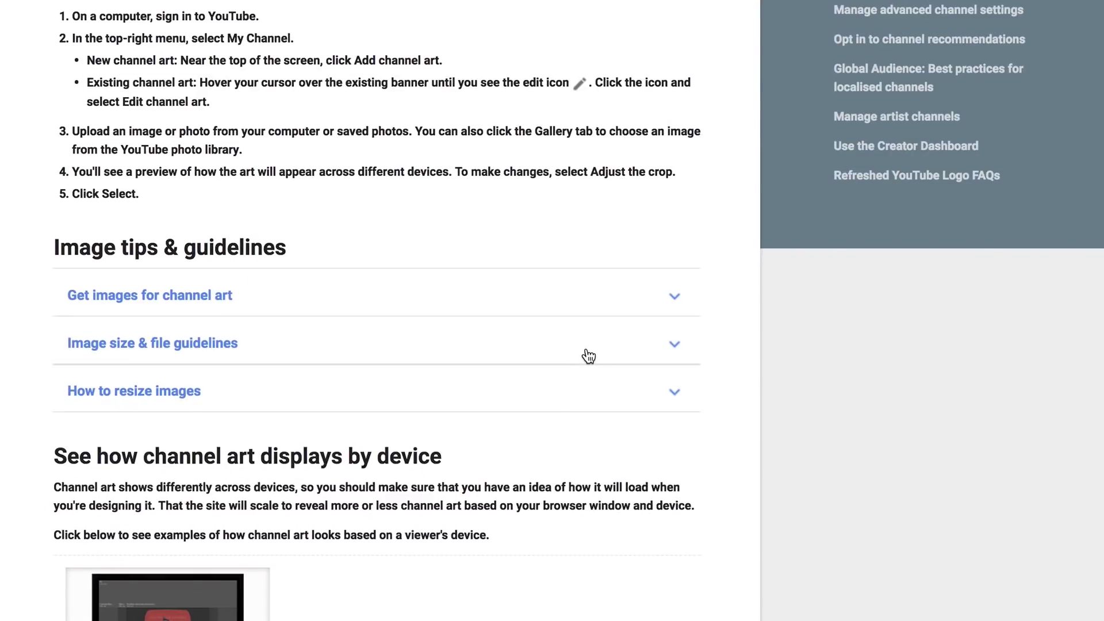
{"action": "left_click", "coordinate": [589, 357]}
{"action": "scroll", "coordinate": [592, 403], "scroll_direction": "down", "scroll_amount": 5}
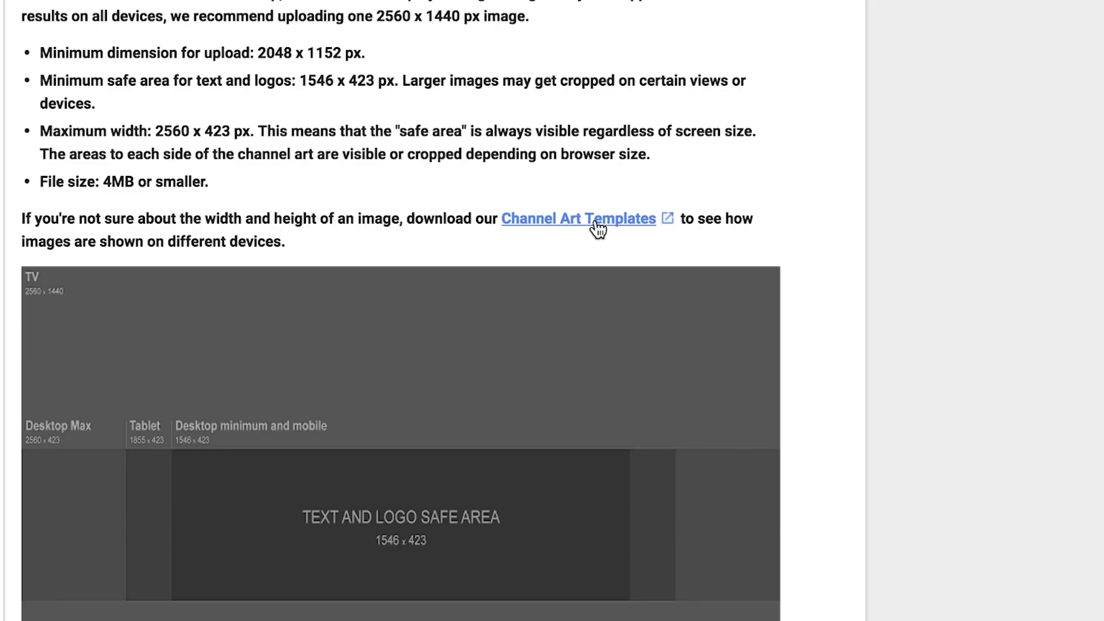
{"action": "left_click", "coordinate": [596, 225]}
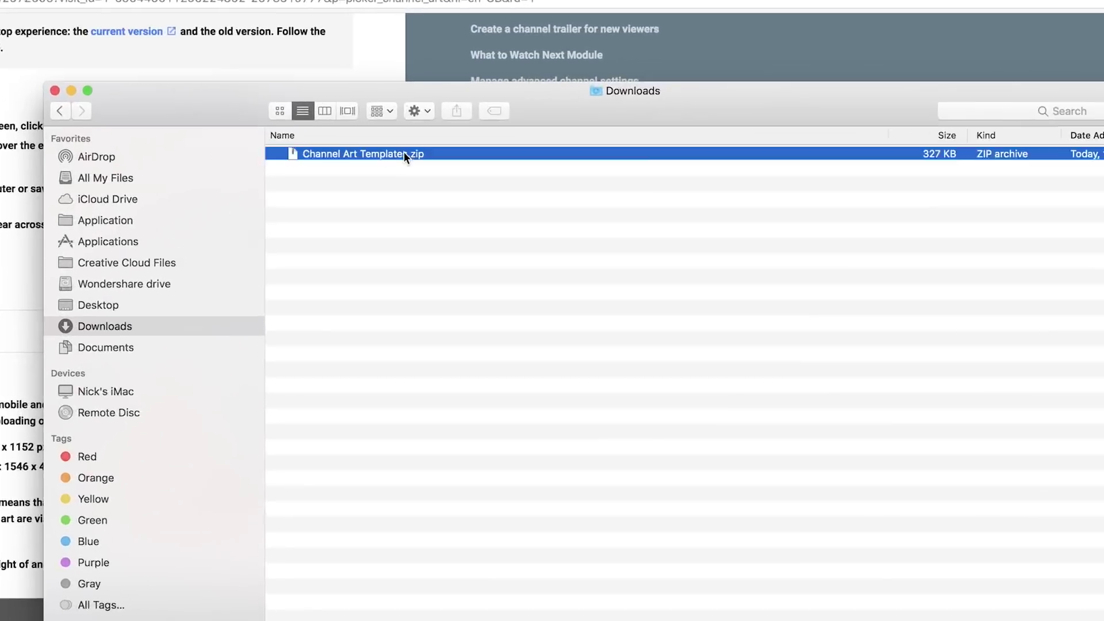
Unzip the templates and copy Channel Art Template (Fireworks).png into the Daniel Channel Art folder
{"action": "double_click", "coordinate": [404, 154]}
{"action": "double_click", "coordinate": [404, 154]}
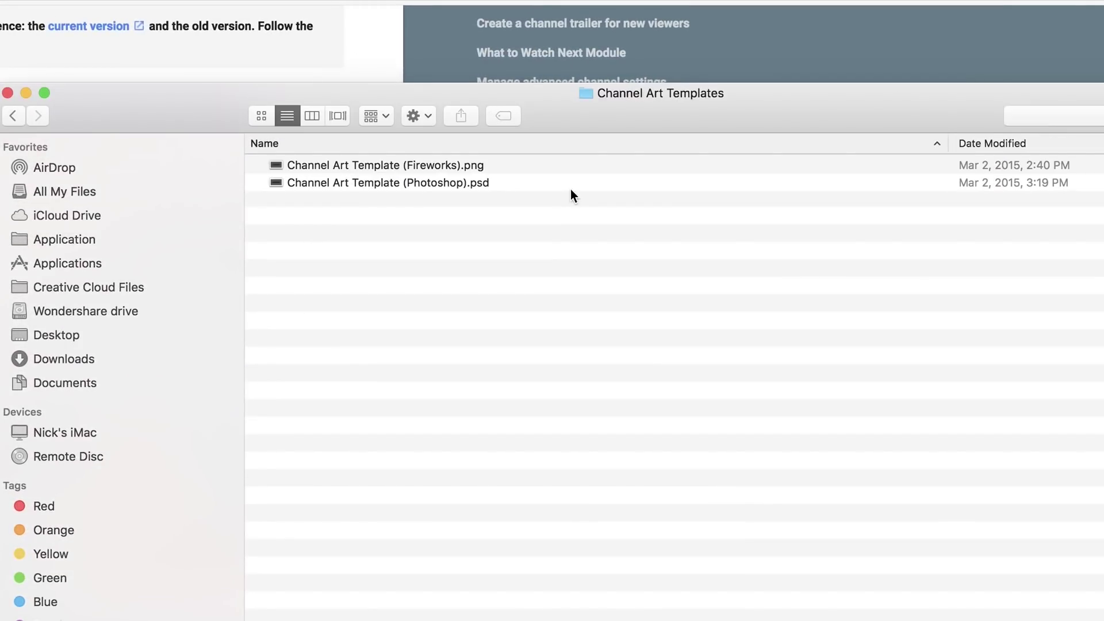
{"action": "left_click", "coordinate": [469, 156]}
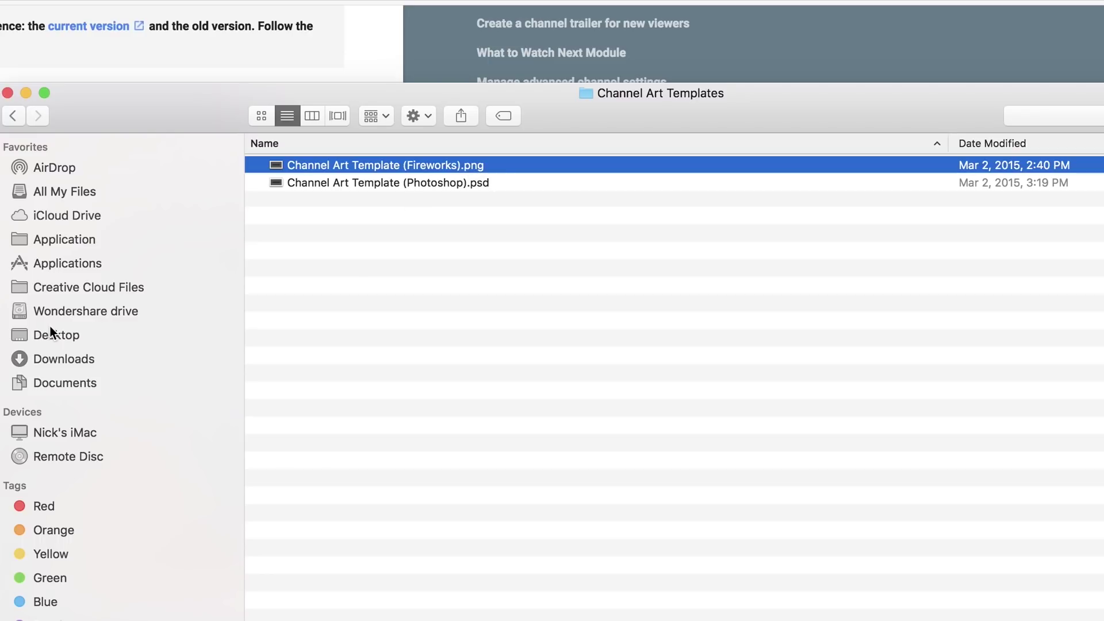
{"action": "left_click_drag", "start_coordinate": [50, 329], "coordinate": [510, 178]}
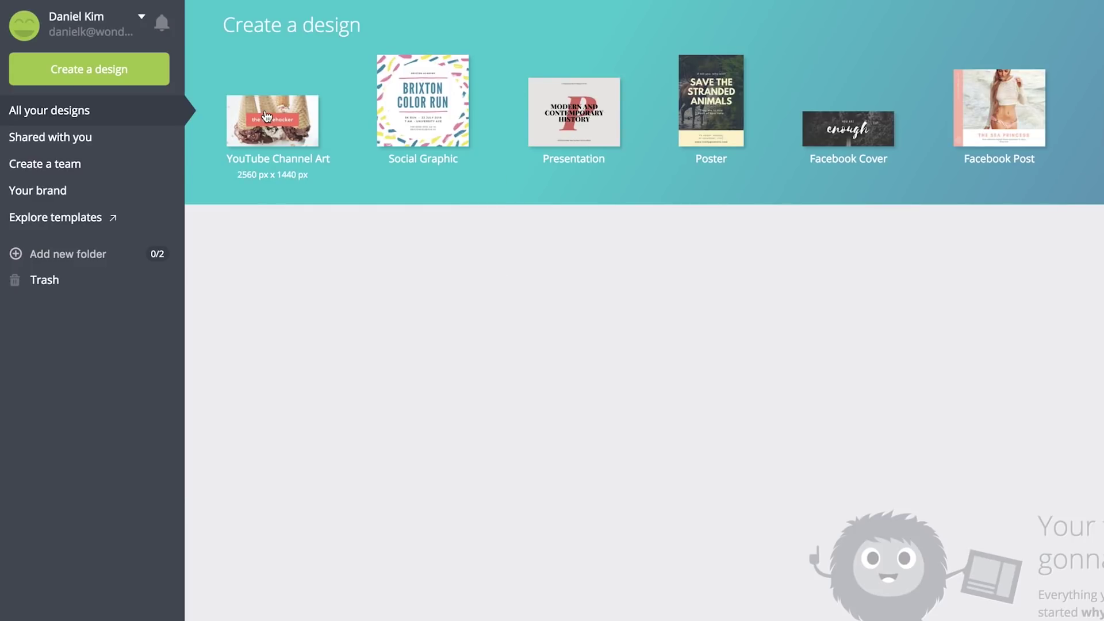
Create a new YouTube Channel Art design (2560 × 1440 px) from Canva's home page
{"action": "left_click", "coordinate": [266, 117]}
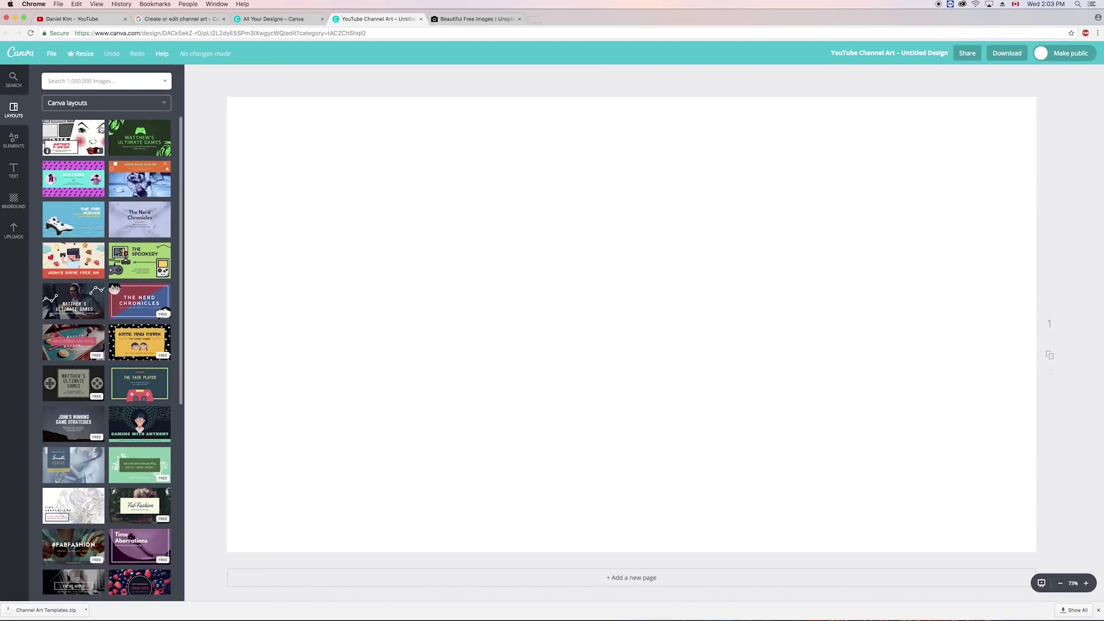
Upload the Fireworks channel art template PNG to Canva's Uploads
{"action": "left_click", "coordinate": [14, 230]}
{"action": "left_click", "coordinate": [101, 204]}
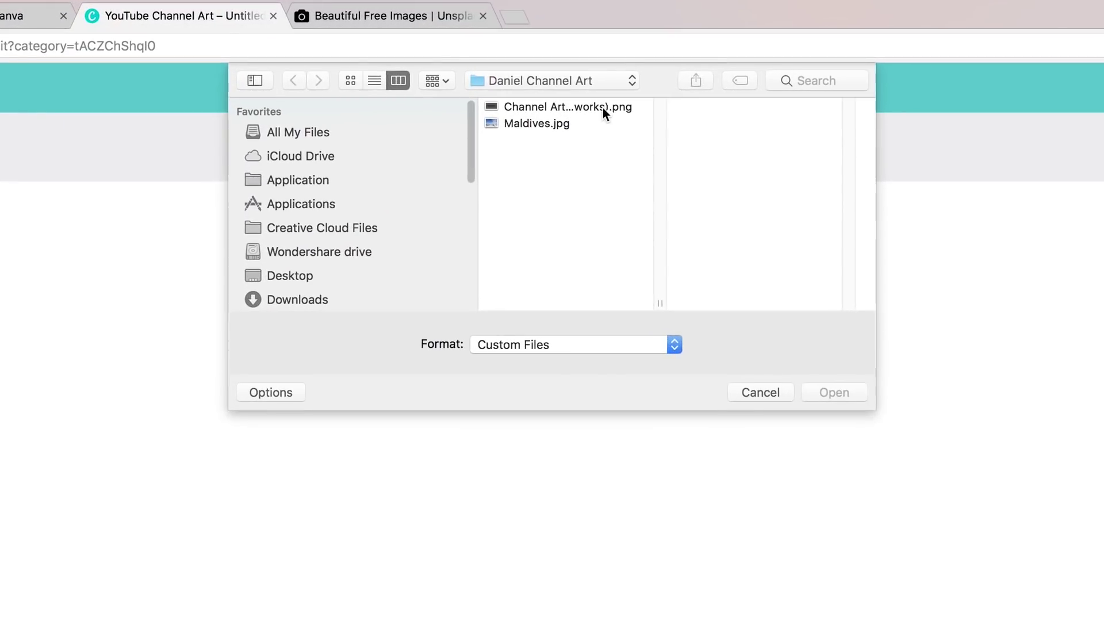
{"action": "left_click", "coordinate": [603, 107]}
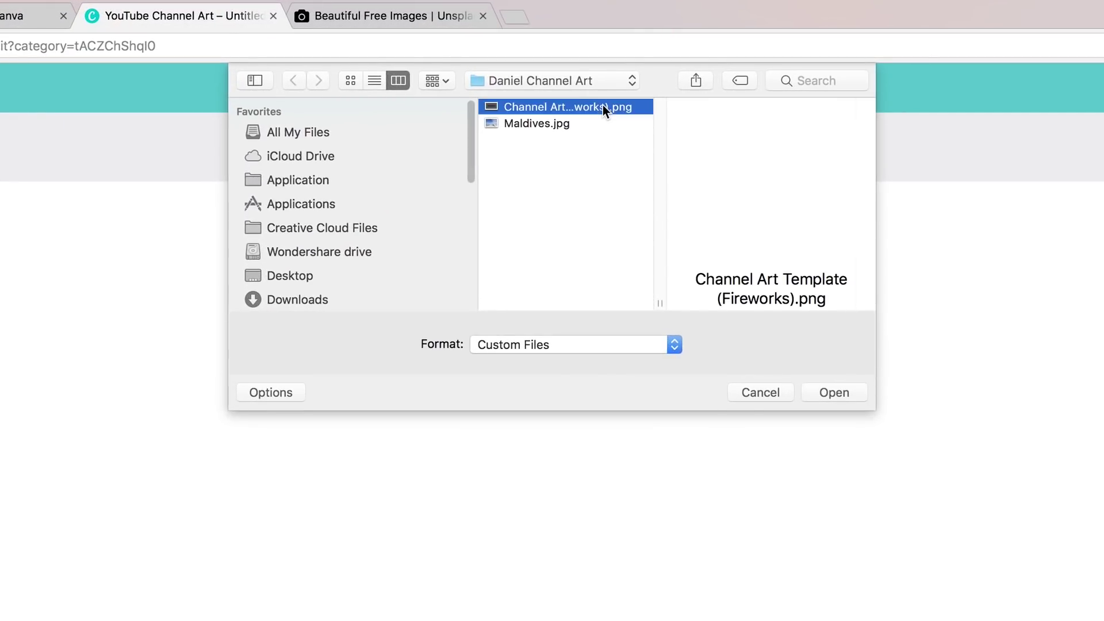
{"action": "left_click", "coordinate": [812, 393]}
Place the Fireworks template on the canvas and stretch it to cover the whole banner
{"action": "left_click", "coordinate": [62, 227]}
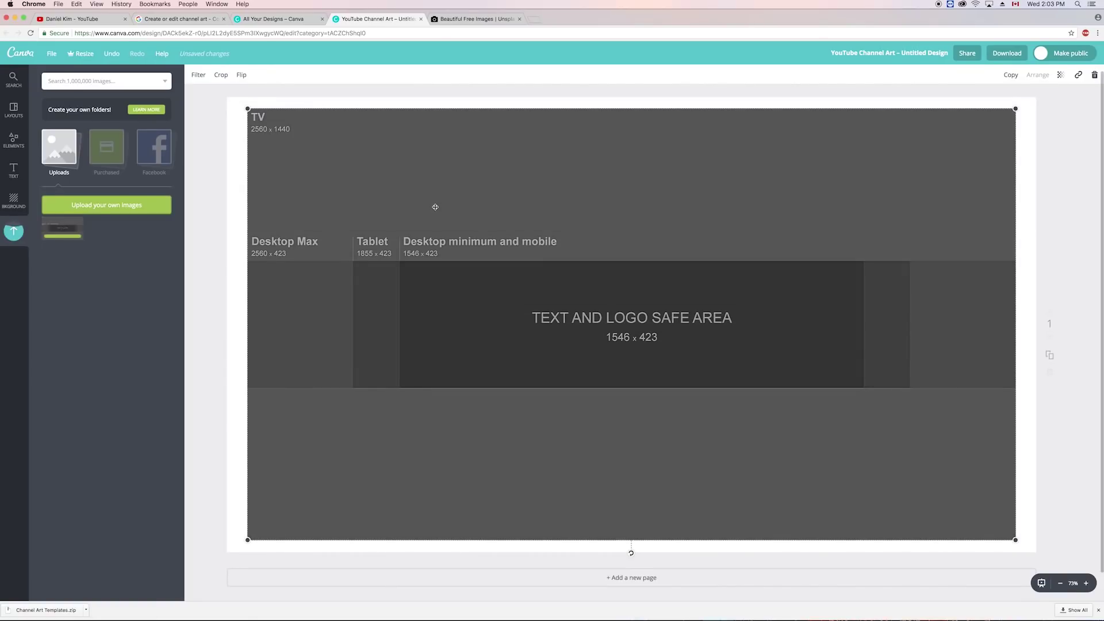
{"action": "left_click_drag", "start_coordinate": [435, 207], "coordinate": [414, 195]}
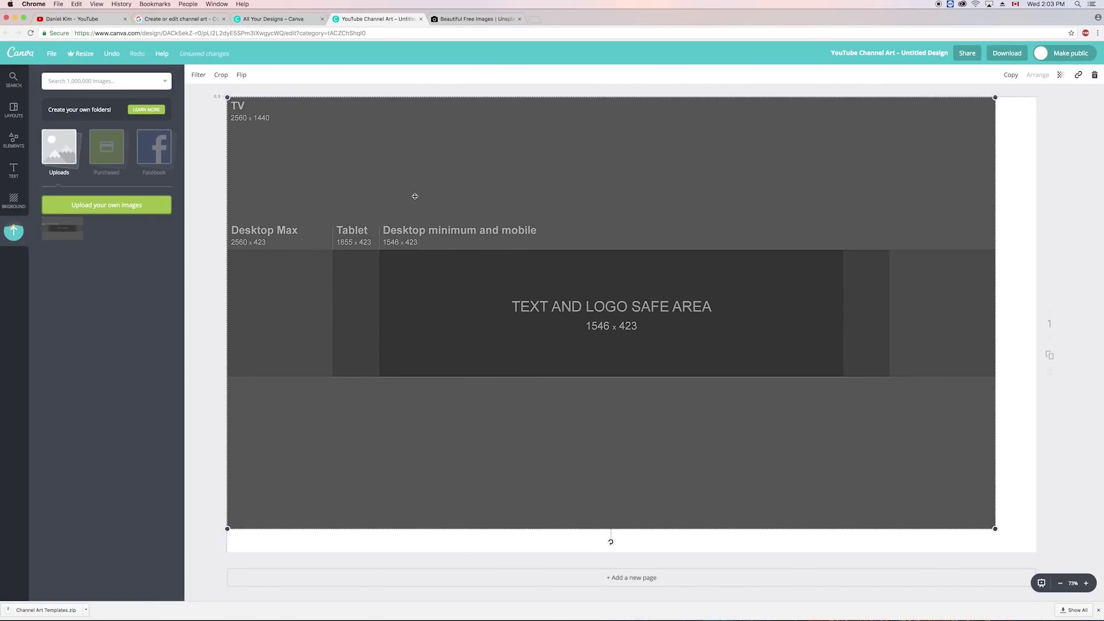
{"action": "left_click_drag", "start_coordinate": [995, 528], "coordinate": [1035, 551]}
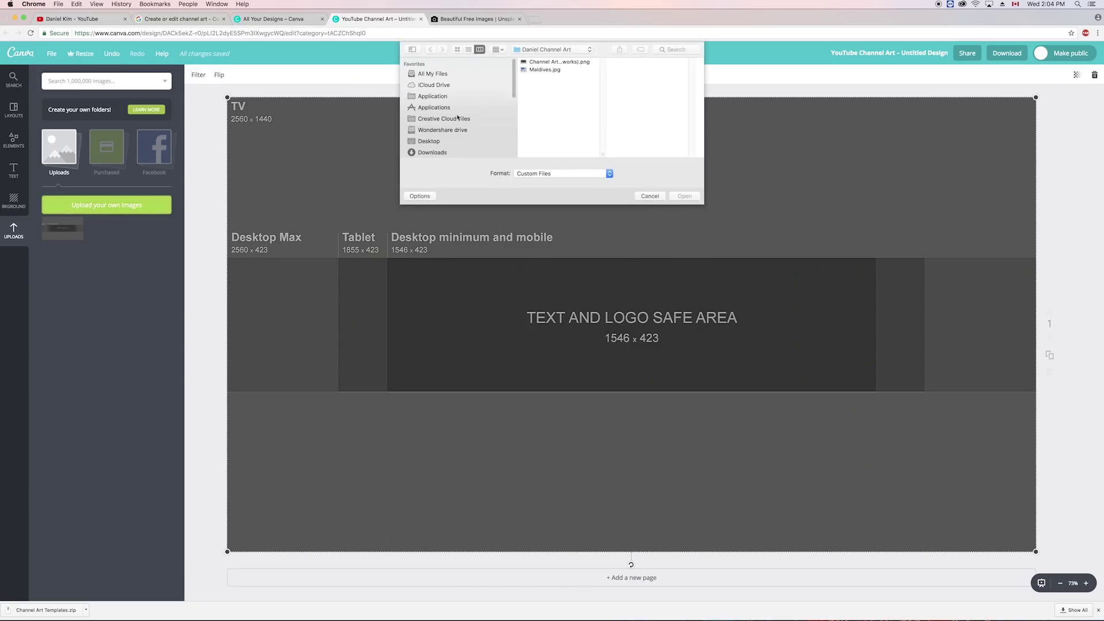
Upload Maldives.jpg onto the canvas and set its transparency to 22 to see the template
{"action": "left_click", "coordinate": [545, 70]}
{"action": "left_click", "coordinate": [684, 197]}
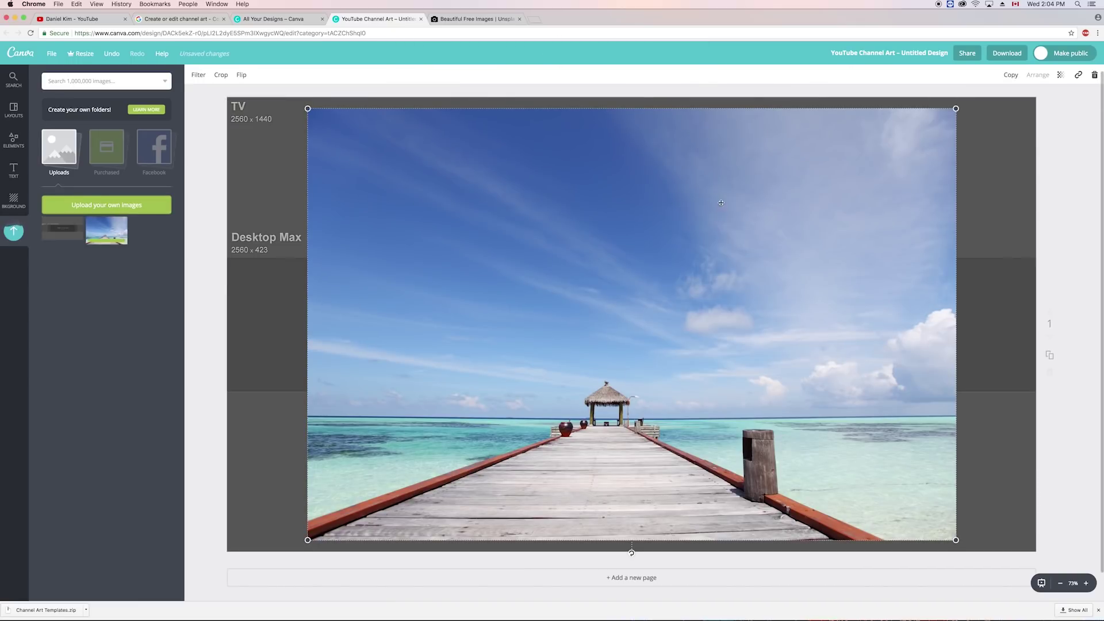
{"action": "left_click", "coordinate": [1060, 75]}
{"action": "left_click_drag", "start_coordinate": [1045, 101], "coordinate": [1000, 102]}
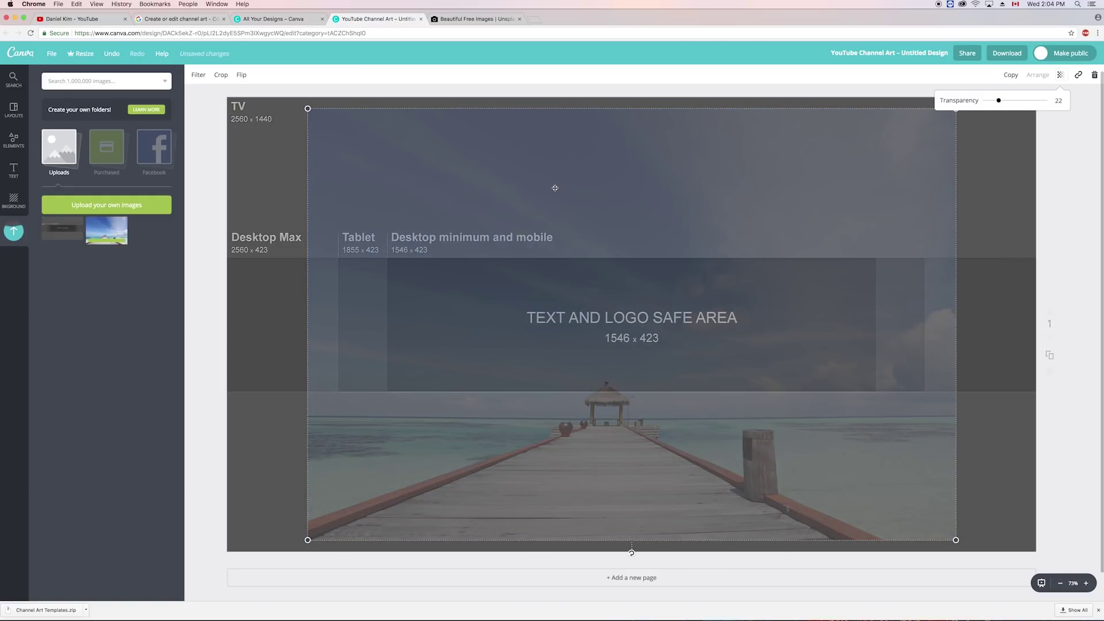
Enlarge and reposition the Maldives photo until it covers the entire canvas
{"action": "left_click_drag", "start_coordinate": [308, 109], "coordinate": [5, 4]}
{"action": "left_click_drag", "start_coordinate": [708, 236], "coordinate": [714, 201]}
{"action": "left_click_drag", "start_coordinate": [964, 505], "coordinate": [1032, 550]}
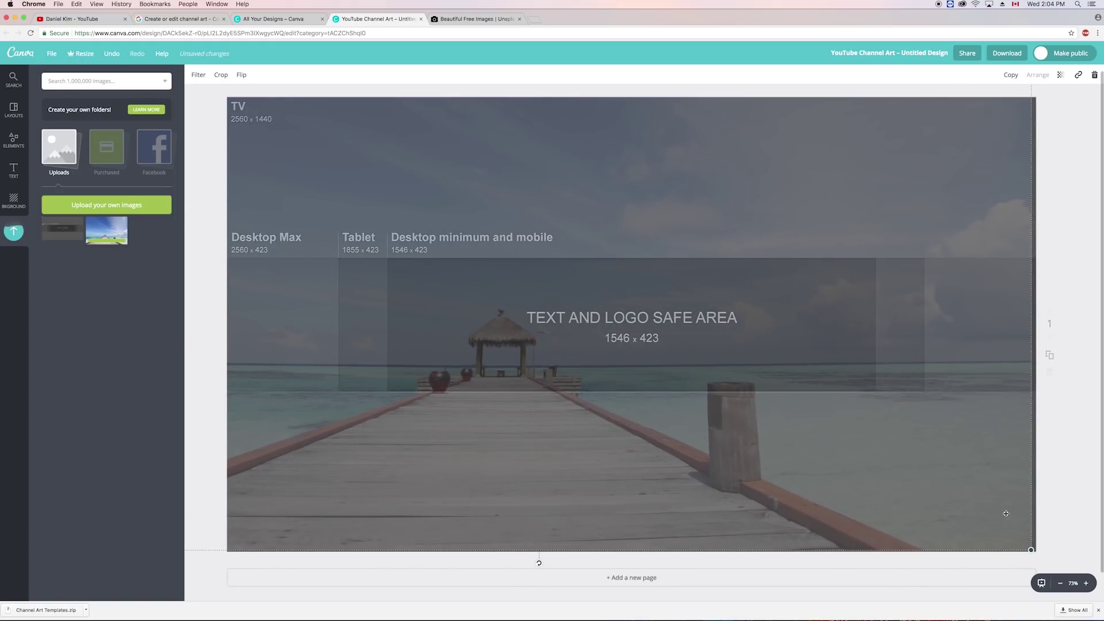
{"action": "left_click_drag", "start_coordinate": [1006, 514], "coordinate": [995, 488]}
{"action": "left_click_drag", "start_coordinate": [1033, 532], "coordinate": [1042, 546]}
{"action": "left_click_drag", "start_coordinate": [941, 522], "coordinate": [934, 518]}
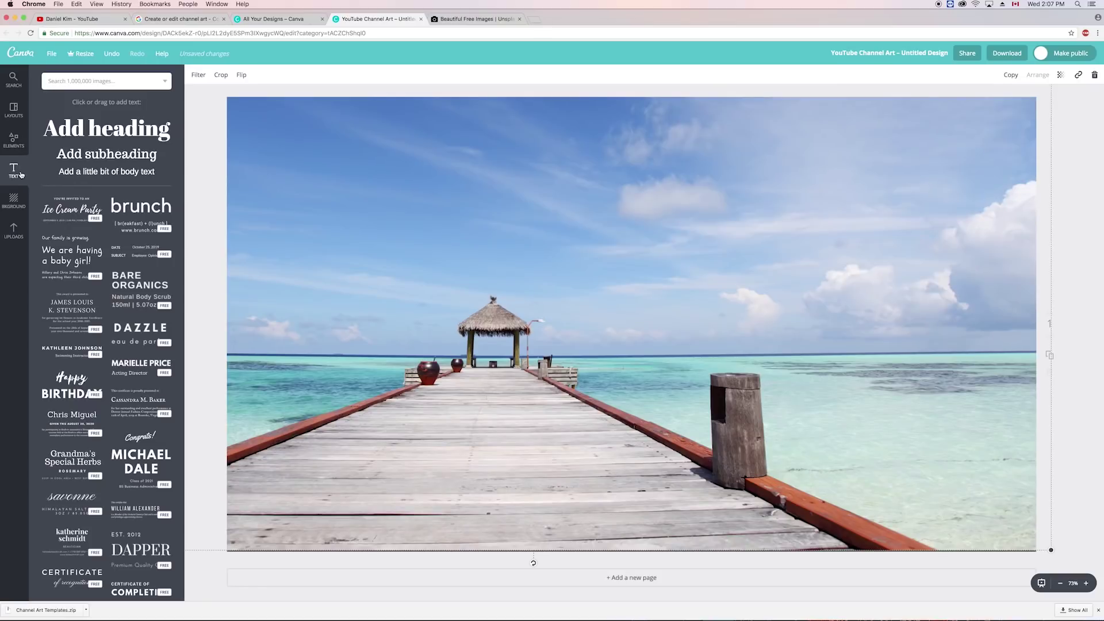
Add a heading in the Playlist Script font for 'Adventures of Dan'
{"action": "scroll", "coordinate": [88, 240], "scroll_direction": "down", "scroll_amount": 5}
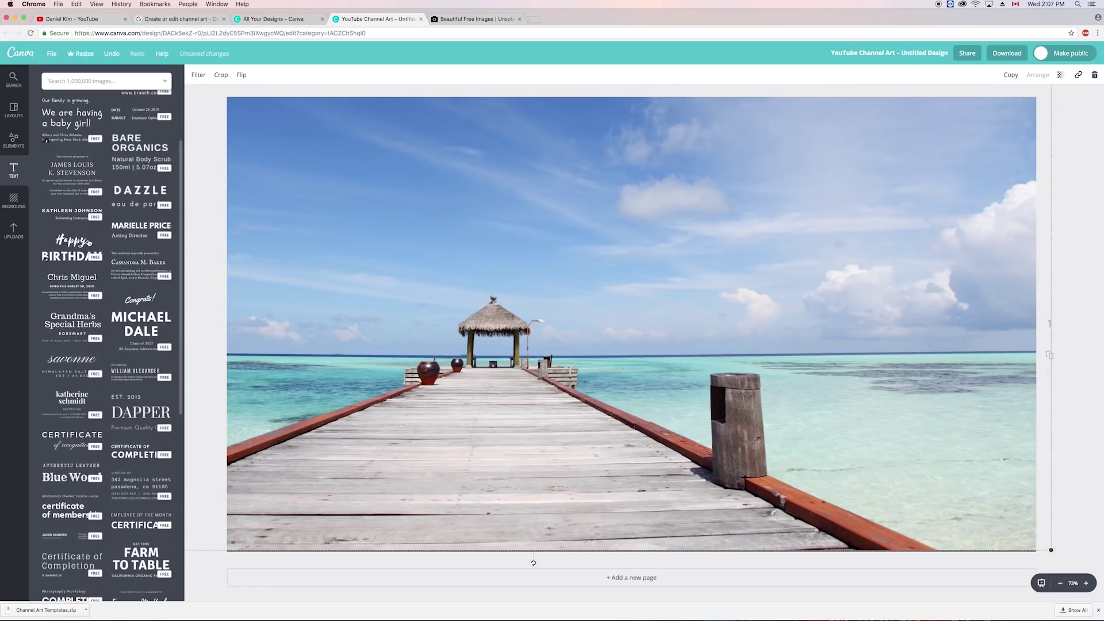
{"action": "scroll", "coordinate": [89, 241], "scroll_direction": "down", "scroll_amount": 1}
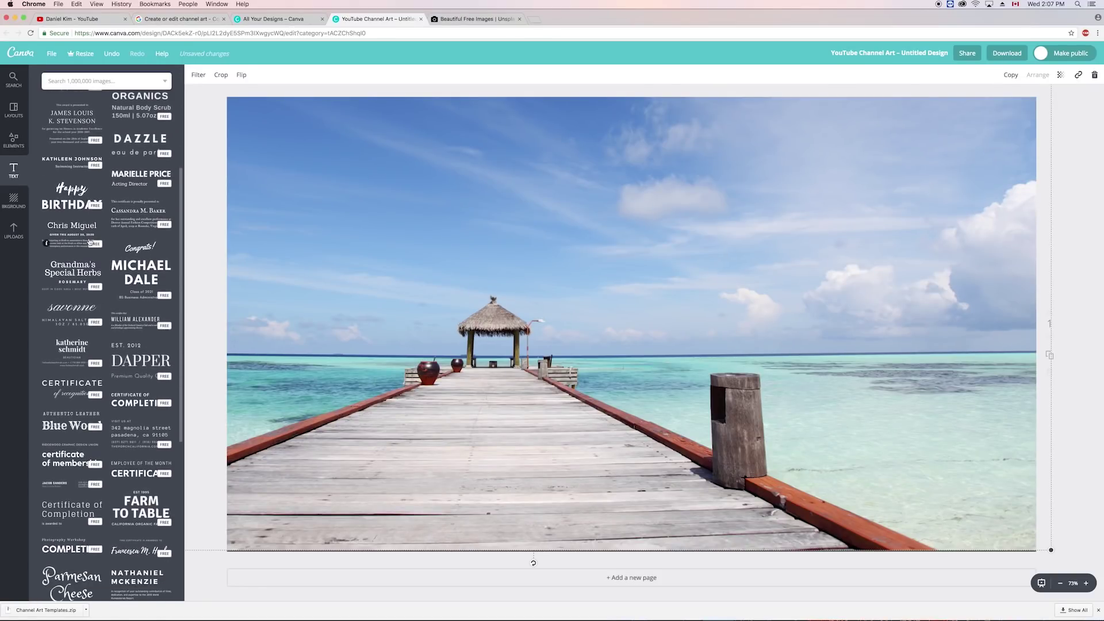
{"action": "scroll", "coordinate": [89, 240], "scroll_direction": "up", "scroll_amount": 5}
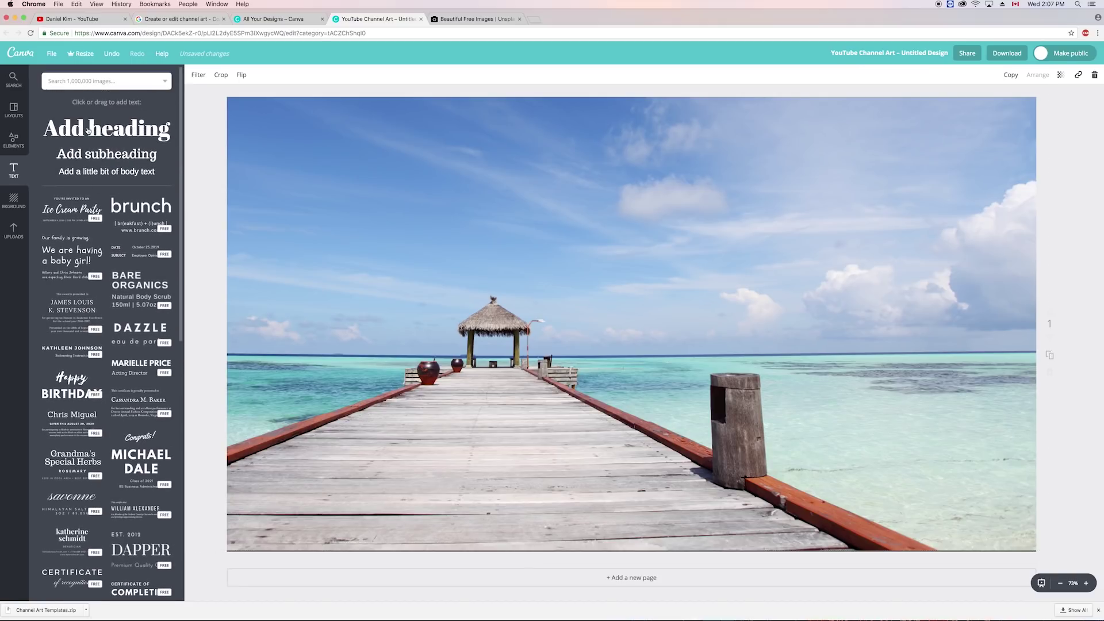
{"action": "left_click", "coordinate": [88, 130]}
{"action": "left_click", "coordinate": [208, 74]}
{"action": "left_click", "coordinate": [219, 242]}
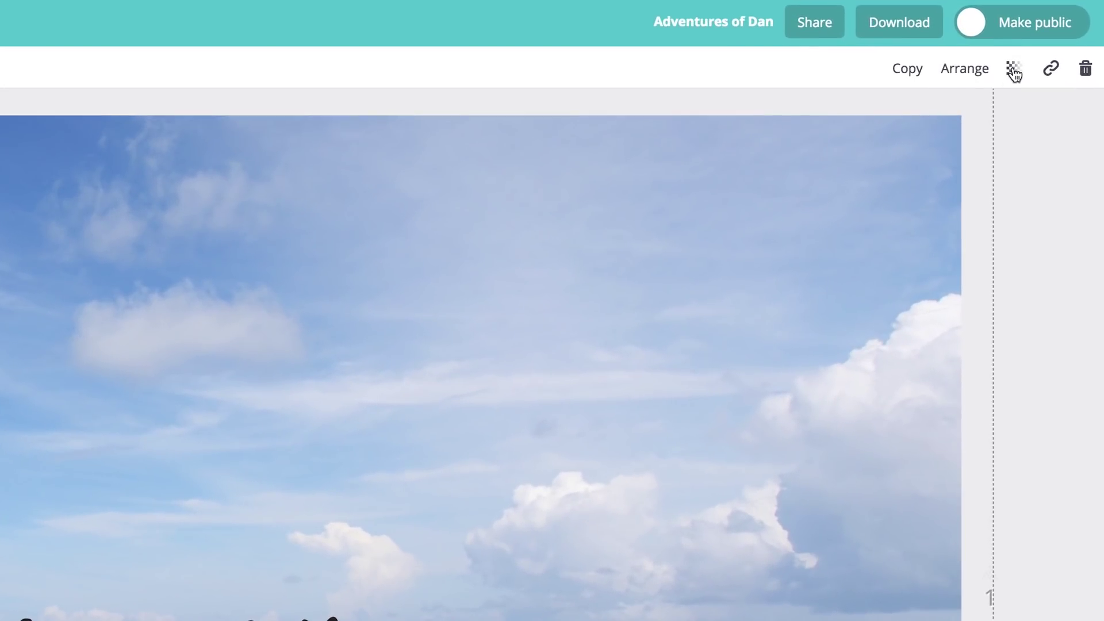
Fade the photo to transparency 18 and move the heading into the safe area
{"action": "left_click", "coordinate": [1061, 75]}
{"action": "left_click_drag", "start_coordinate": [976, 128], "coordinate": [873, 131]}
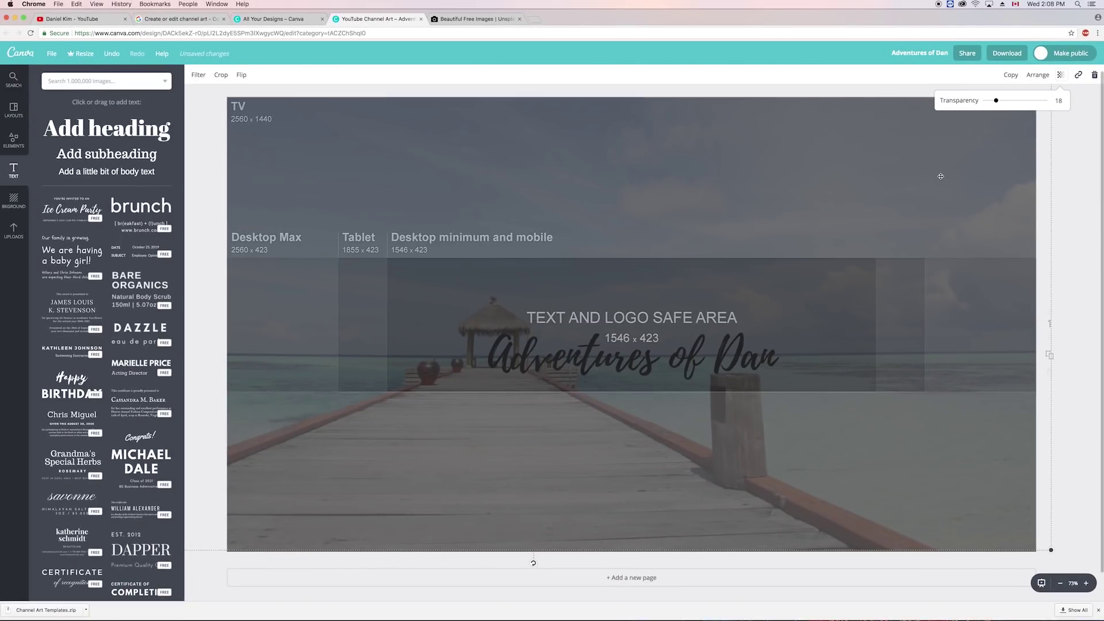
{"action": "left_click_drag", "start_coordinate": [692, 321], "coordinate": [762, 268]}
Add the tagline 'DAILY TRAVEL VLOGS | TRAVEL HACKS | GIVEAWAYS' under the heading and reselect the photo to restore its opacity
{"action": "key", "text": "t"}
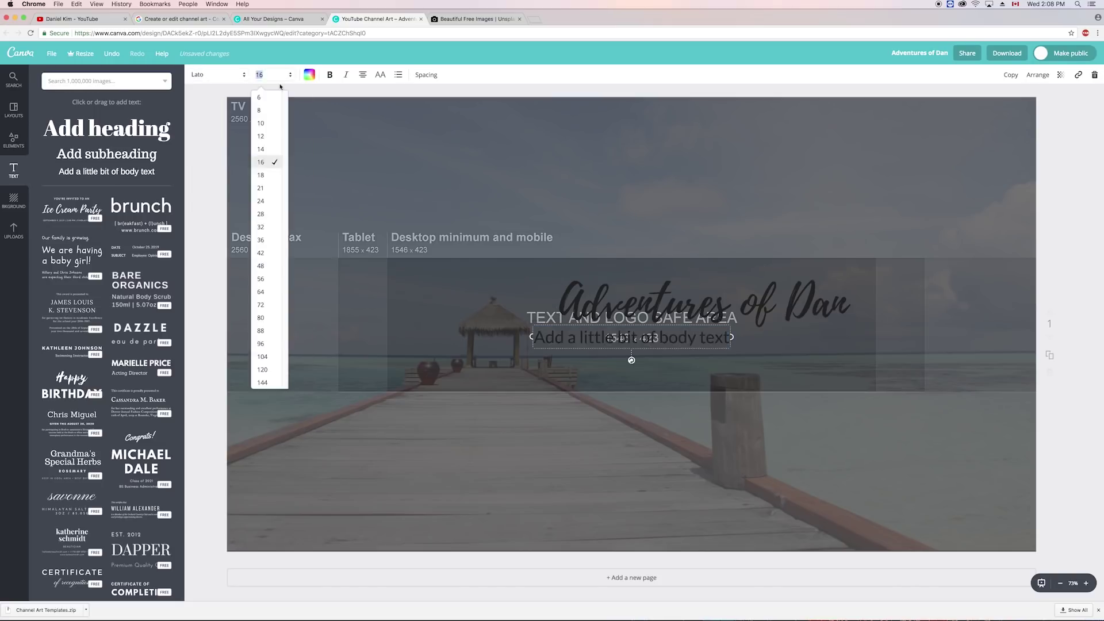
{"action": "type", "text": "| GIVEAWAYS"}
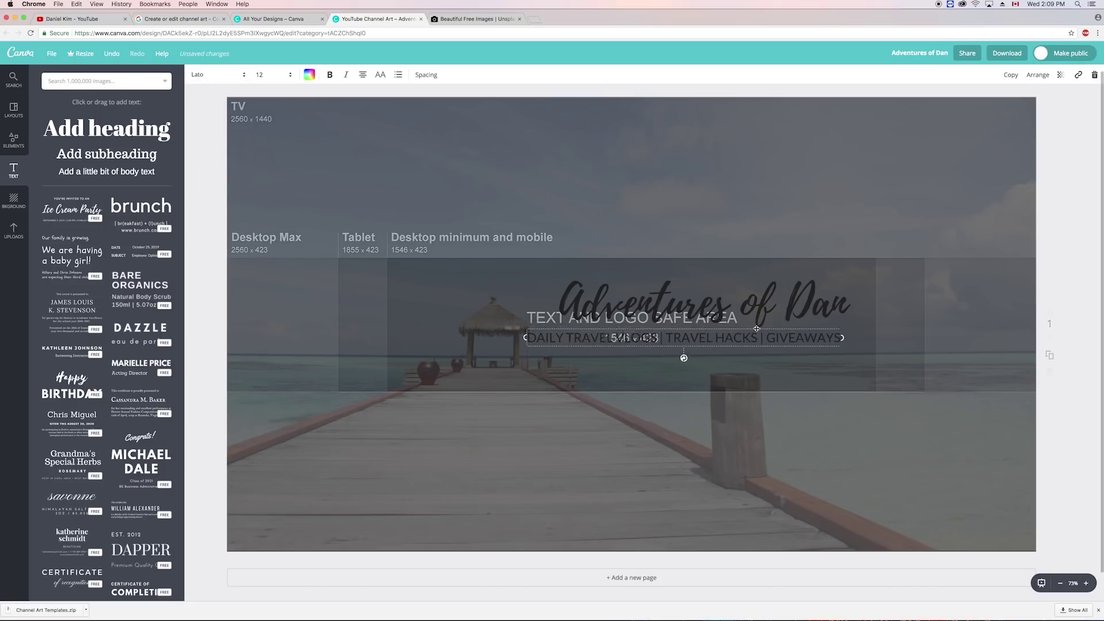
{"action": "left_click", "coordinate": [1052, 551]}
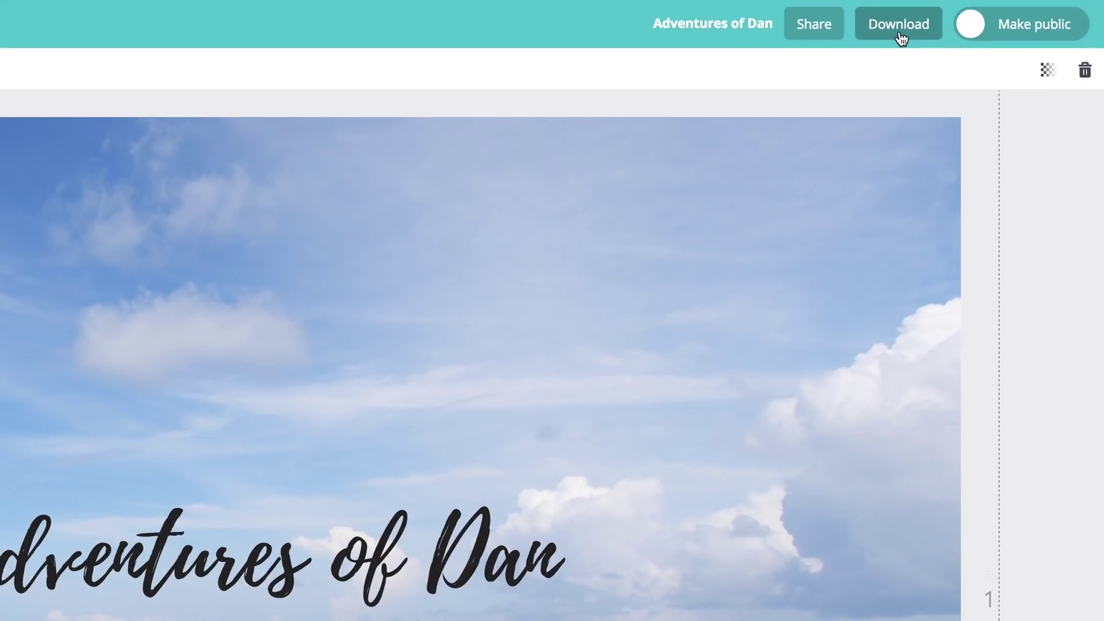
Download the finished banner as a PNG, Adventures of Dan.png
{"action": "left_click", "coordinate": [1007, 57]}
{"action": "left_click", "coordinate": [912, 236]}
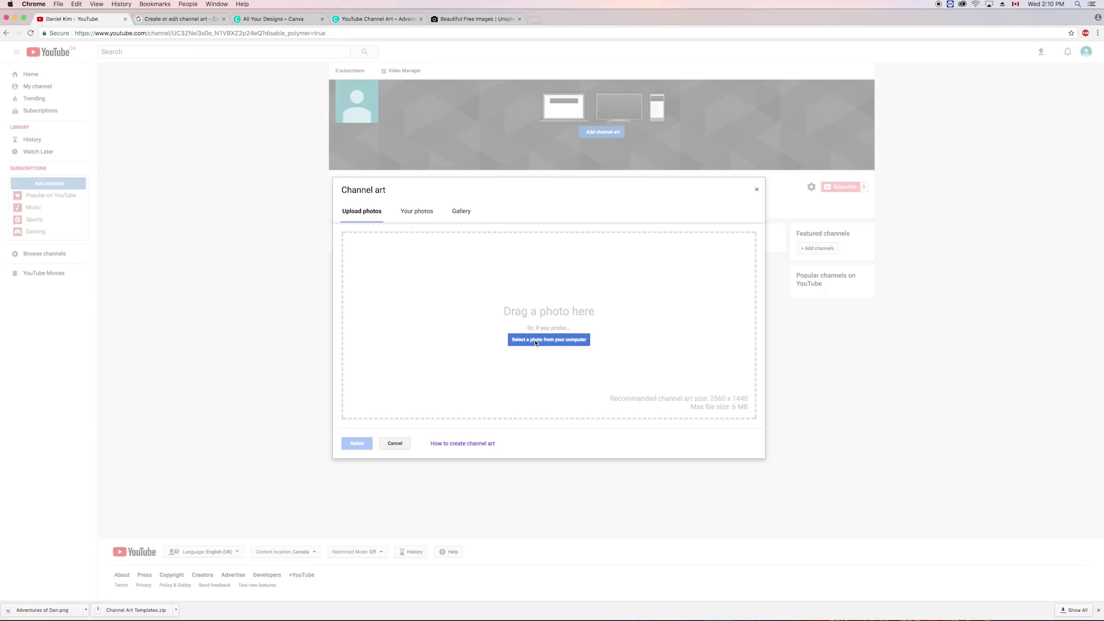
Upload Adventures of Dan.png from the computer and confirm it as the channel art
{"action": "left_click", "coordinate": [535, 340]}
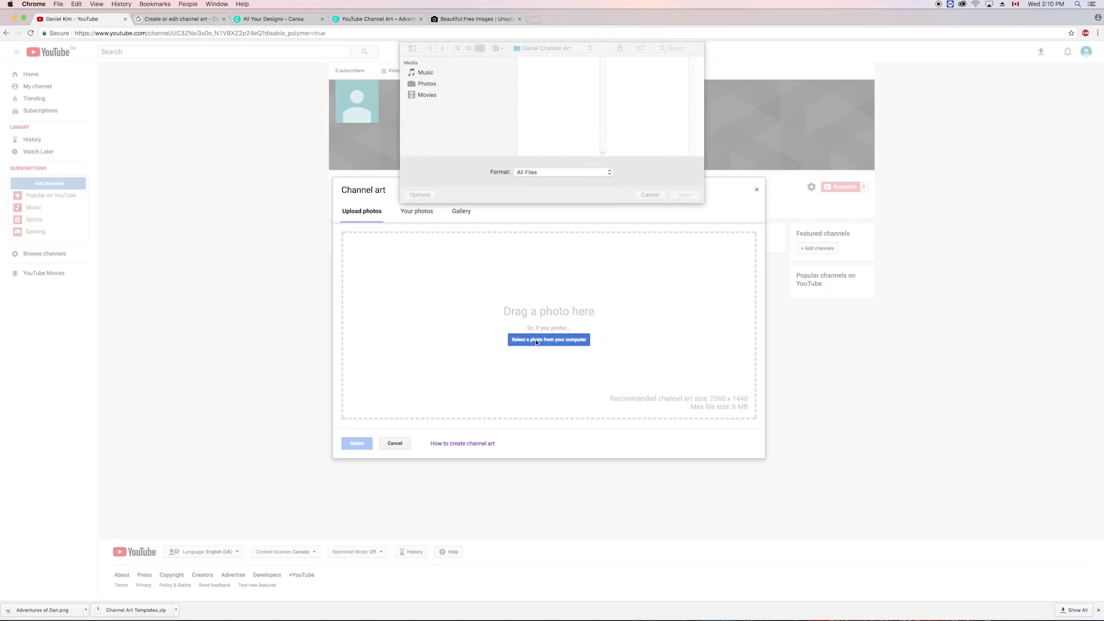
{"action": "left_click", "coordinate": [559, 61]}
{"action": "left_click", "coordinate": [684, 196]}
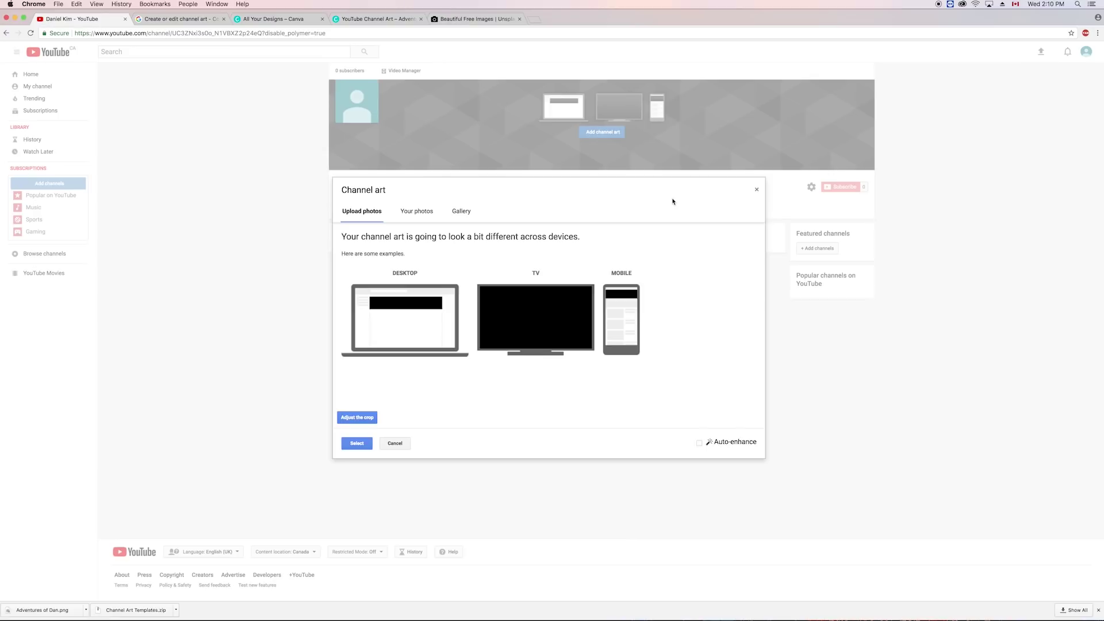
{"action": "left_click", "coordinate": [357, 443]}
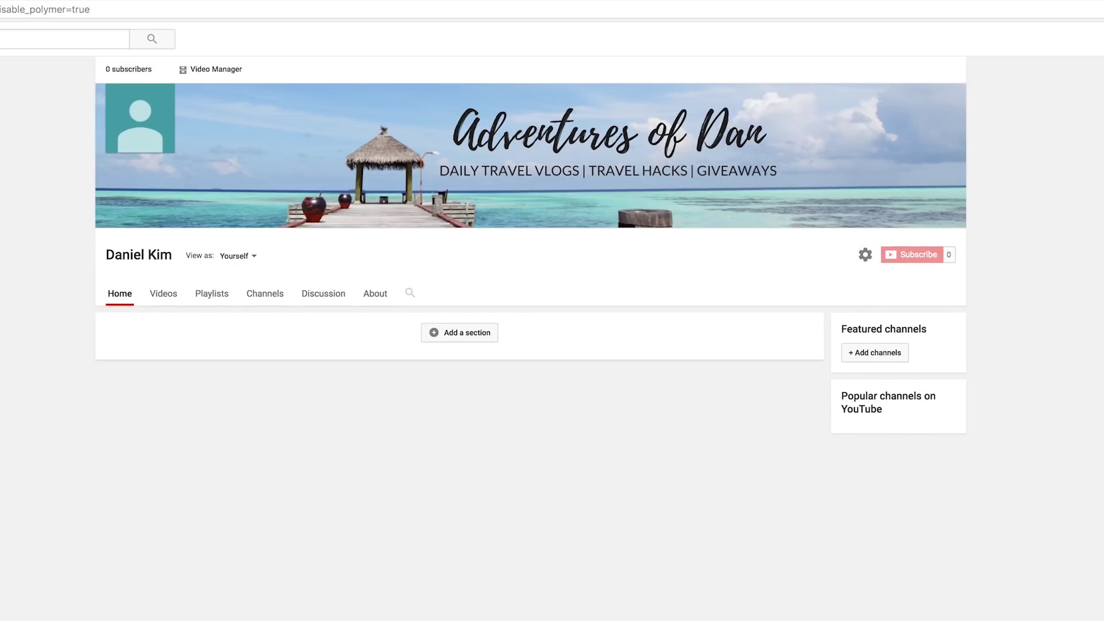